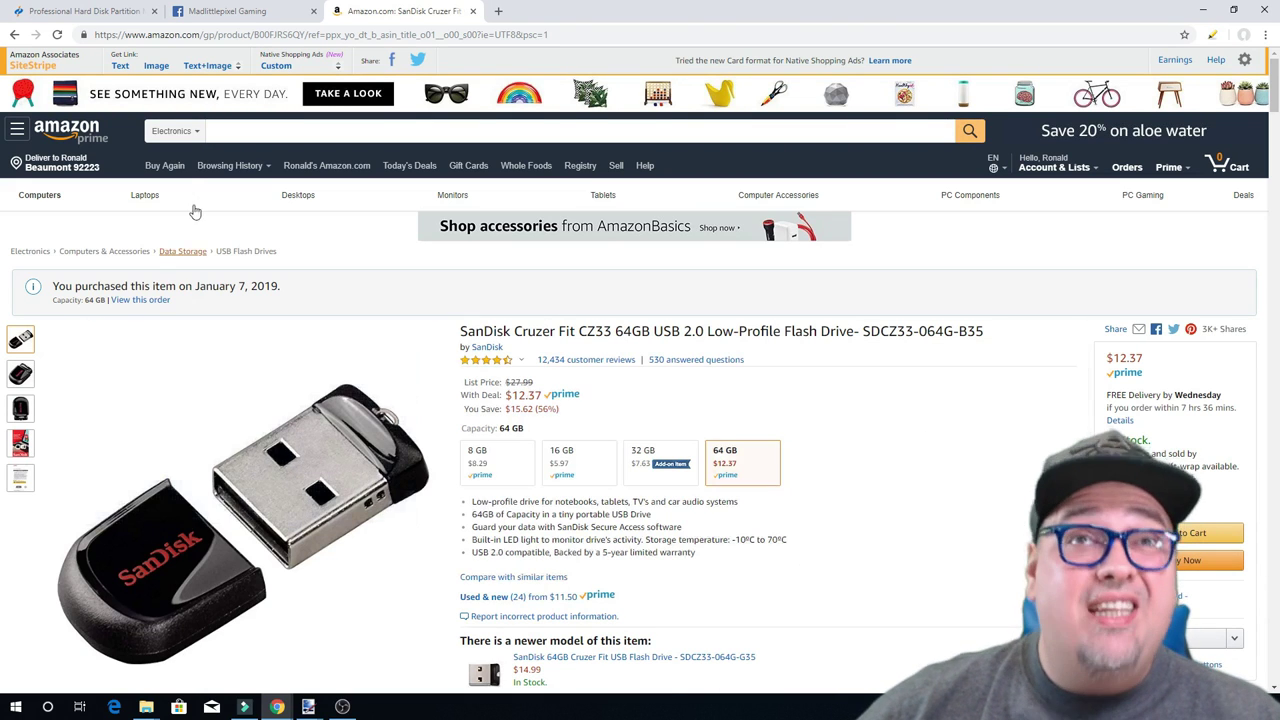
Step: View the EaseUS Partition Master download page and minimize the browser
{"action": "left_click", "coordinate": [60, 15]}
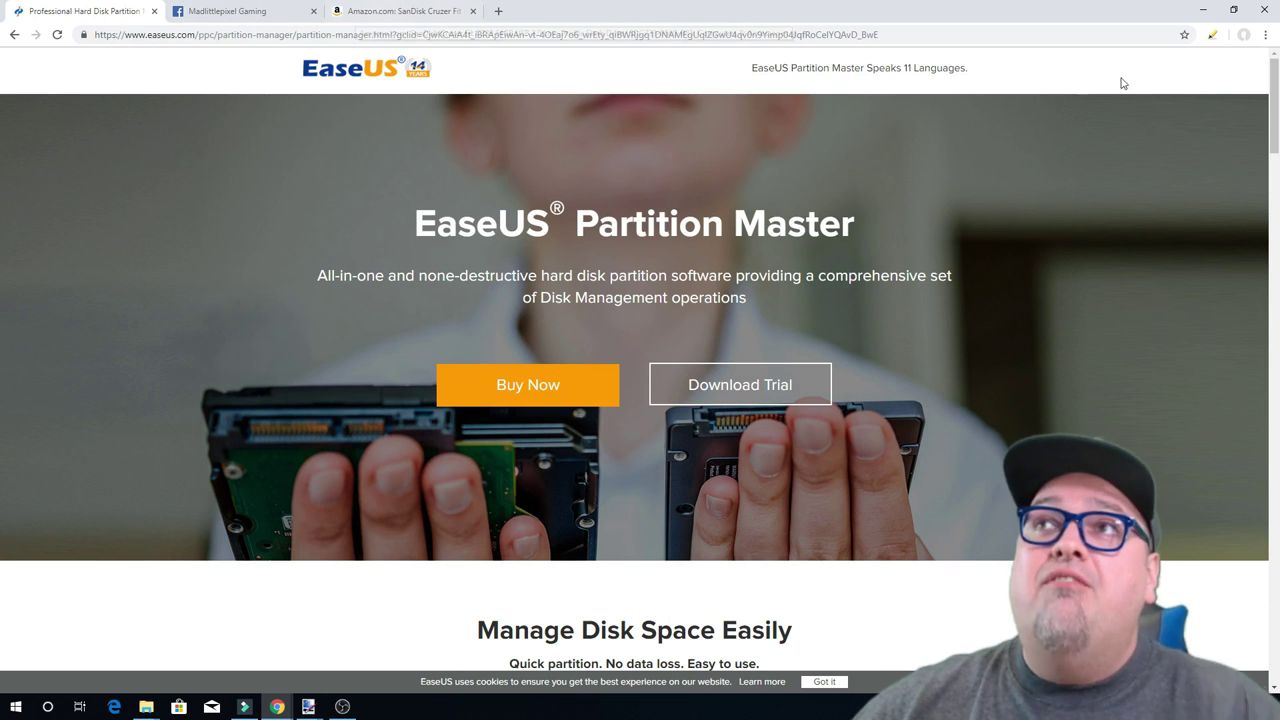
{"action": "left_click", "coordinate": [1202, 10]}
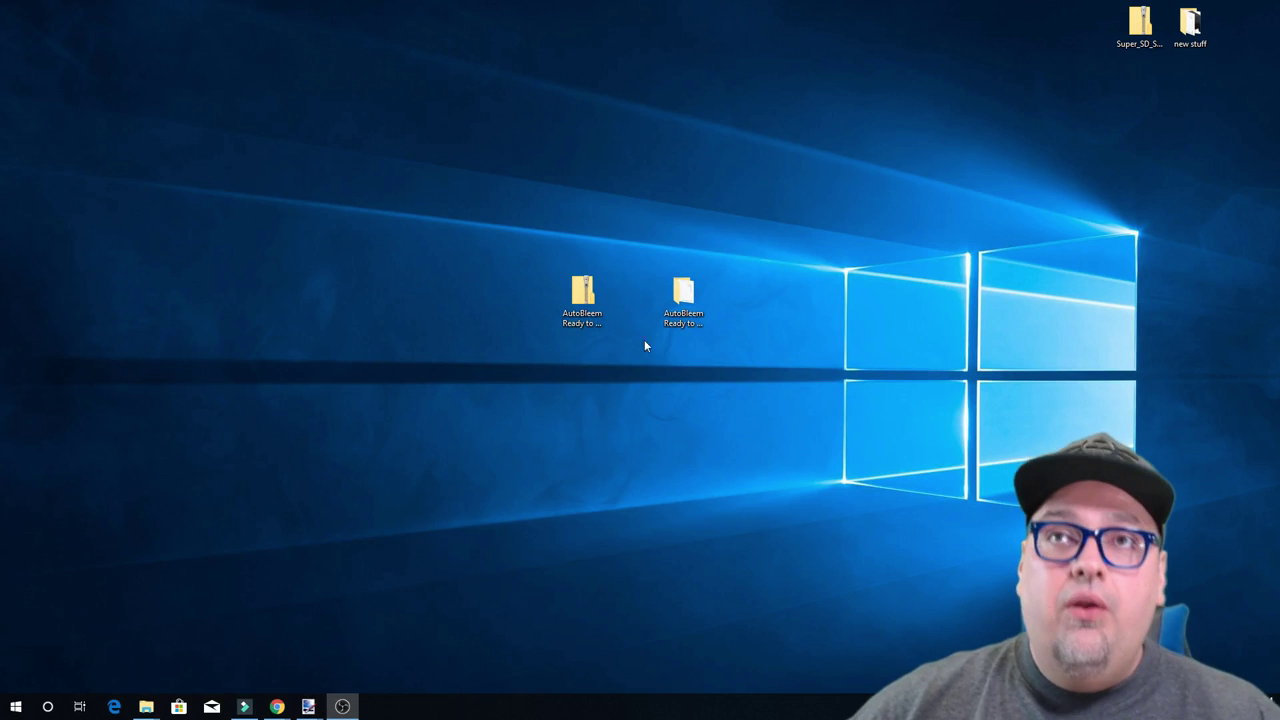
Step: Open the extracted AutoBleem Ready to Build 0.5.0 folder from the desktop and select all its contents
{"action": "left_click", "coordinate": [589, 299]}
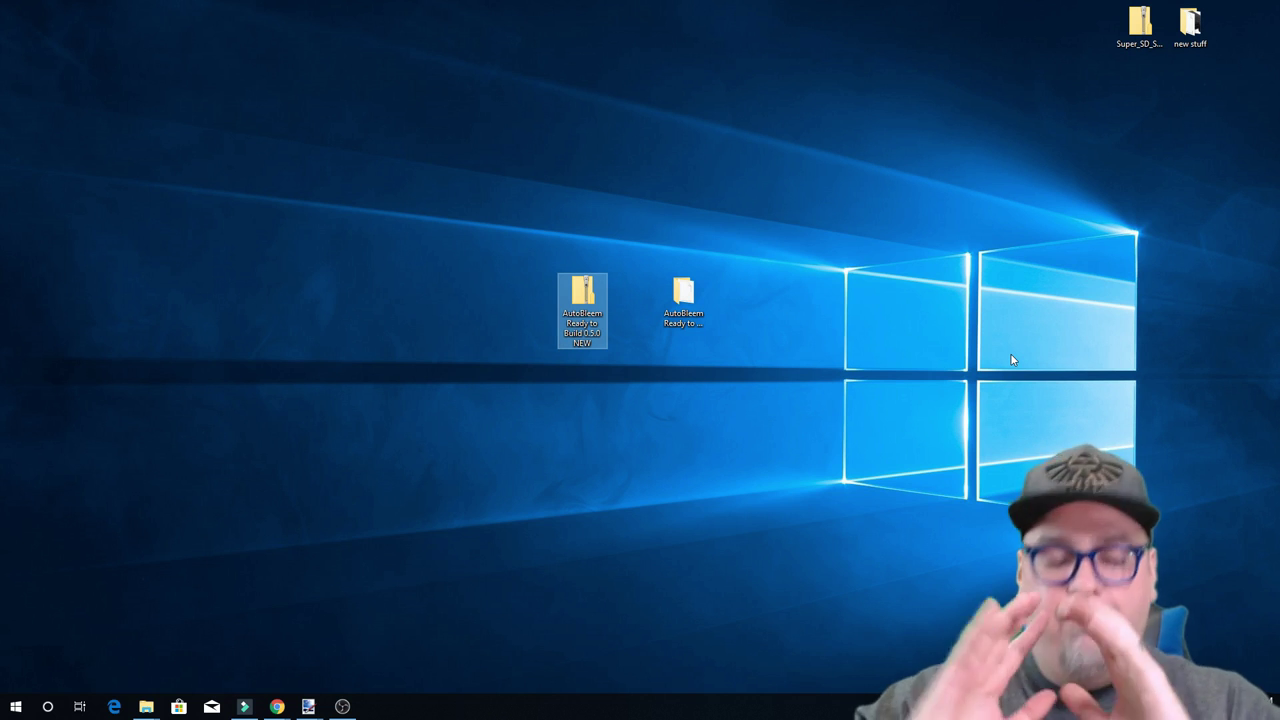
{"action": "double_click", "coordinate": [684, 292]}
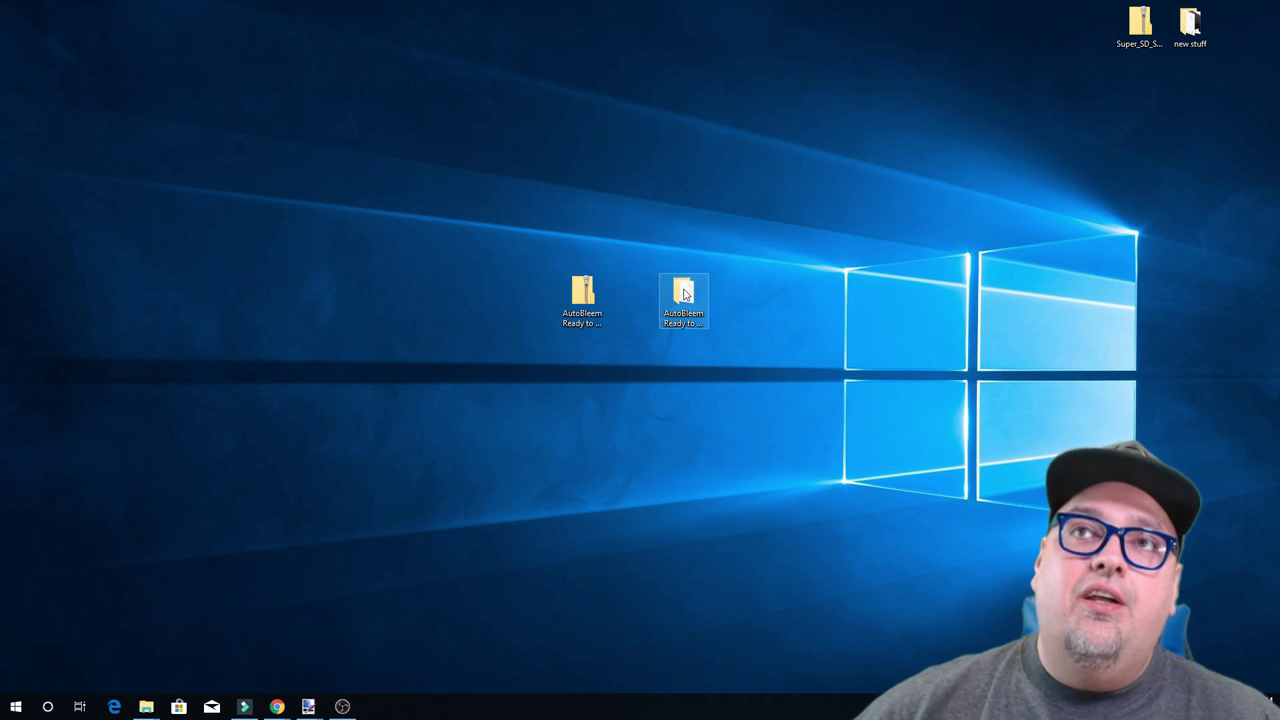
{"action": "left_click_drag", "start_coordinate": [630, 552], "coordinate": [520, 344]}
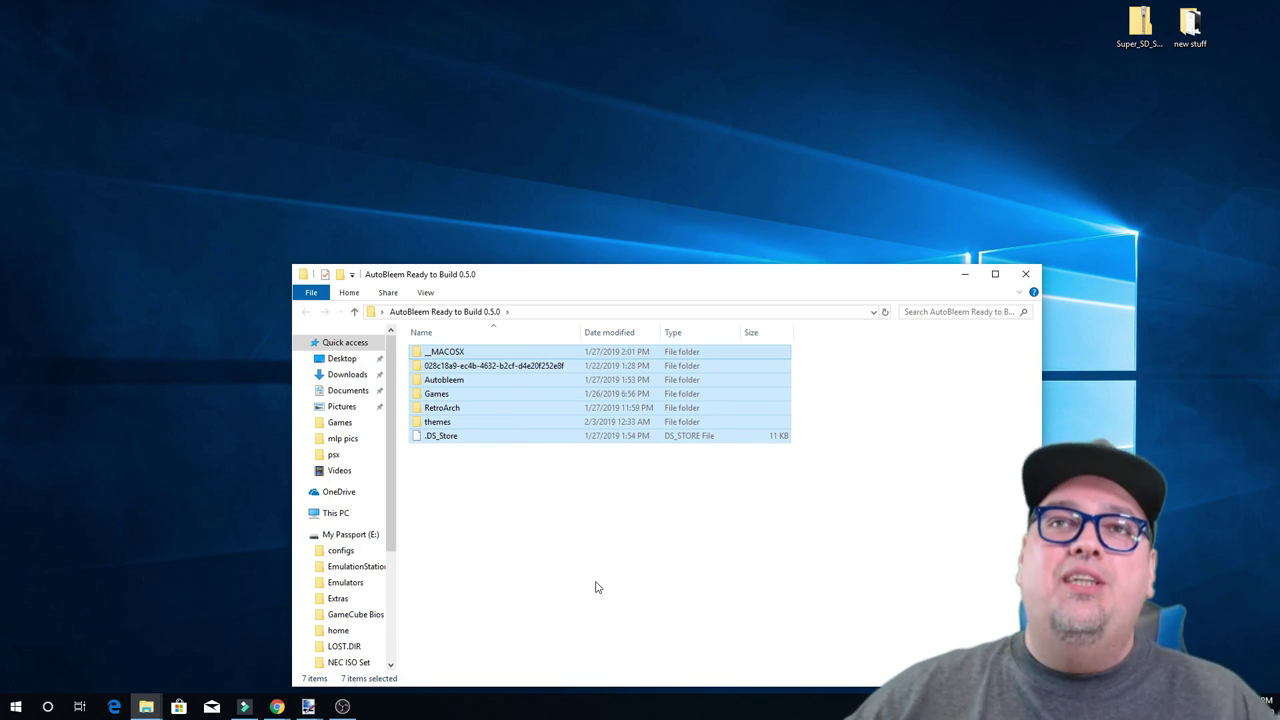
Step: Open the SONY (G:) drive and move its window clear of the AutoBleem items on the desktop
{"action": "scroll", "coordinate": [348, 432], "scroll_direction": "down", "scroll_amount": 3}
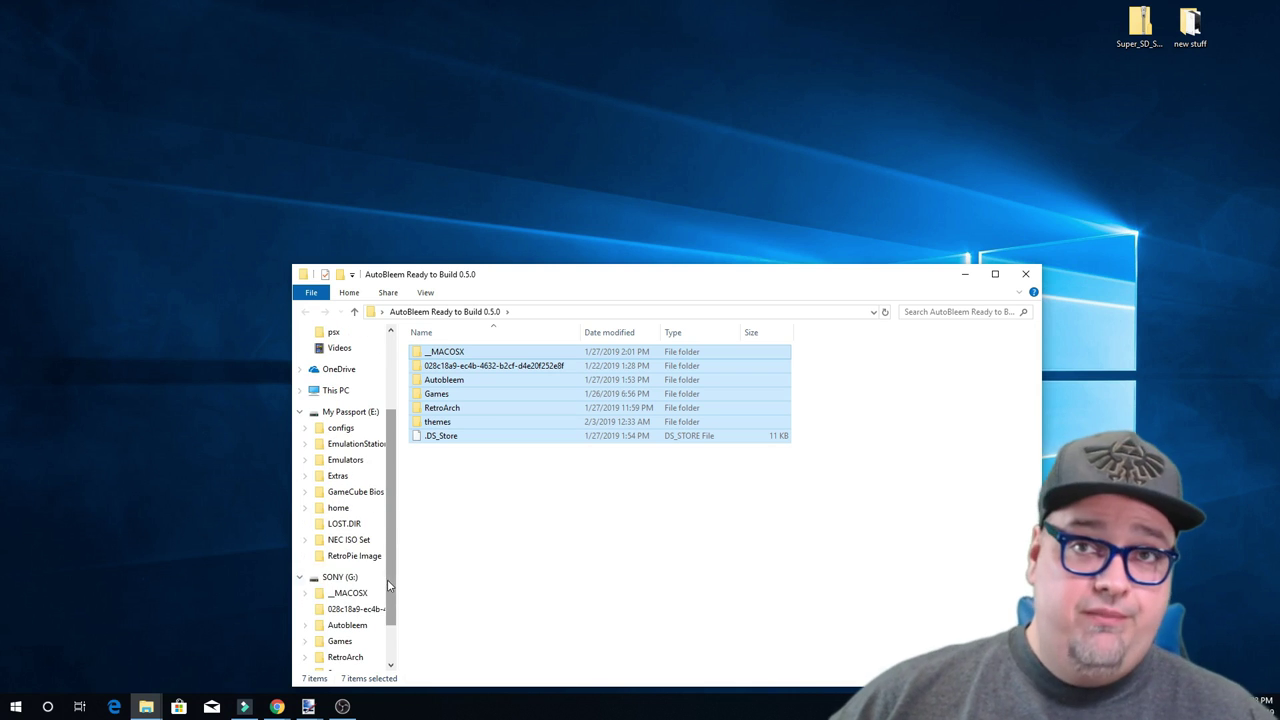
{"action": "left_click", "coordinate": [348, 578]}
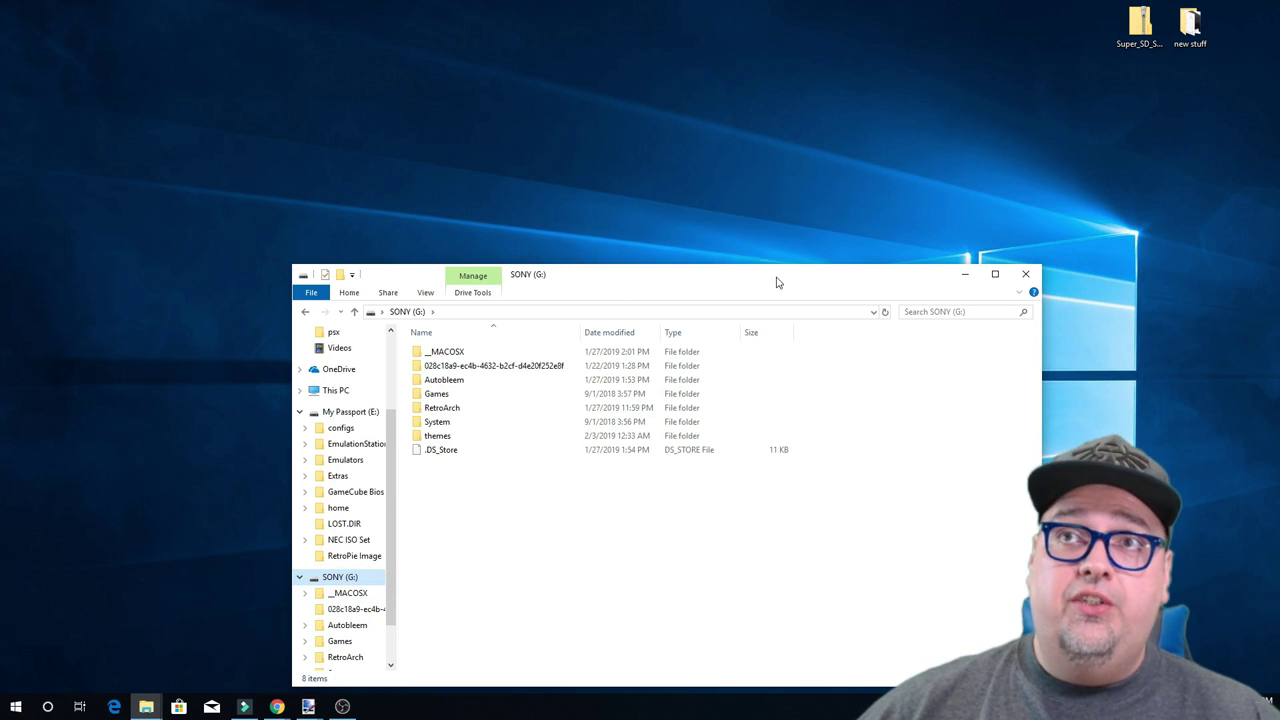
{"action": "left_click_drag", "start_coordinate": [774, 280], "coordinate": [823, 349]}
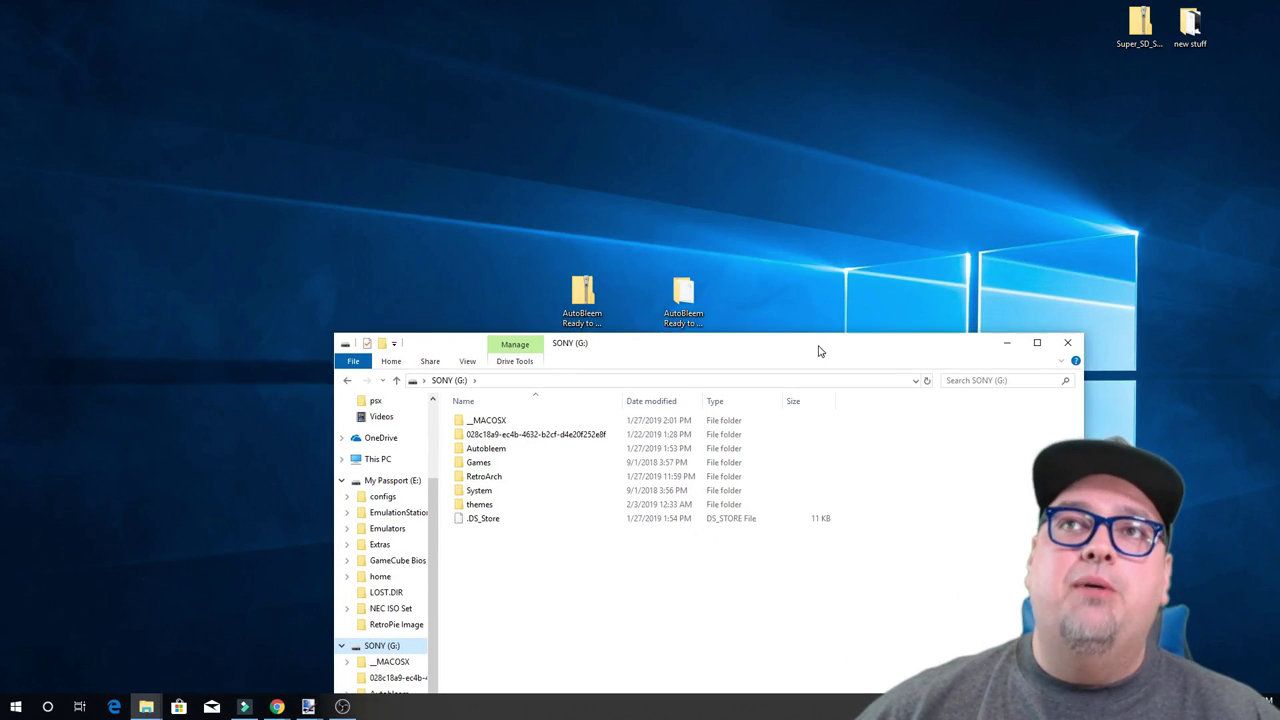
Step: Reopen the AutoBleem Ready to Build 0.5.0 folder, select all its contents, and place its window above the SONY (G:) window
{"action": "double_click", "coordinate": [686, 292]}
{"action": "left_click_drag", "start_coordinate": [640, 245], "coordinate": [583, 90]}
{"action": "left_click_drag", "start_coordinate": [702, 4], "coordinate": [991, 89]}
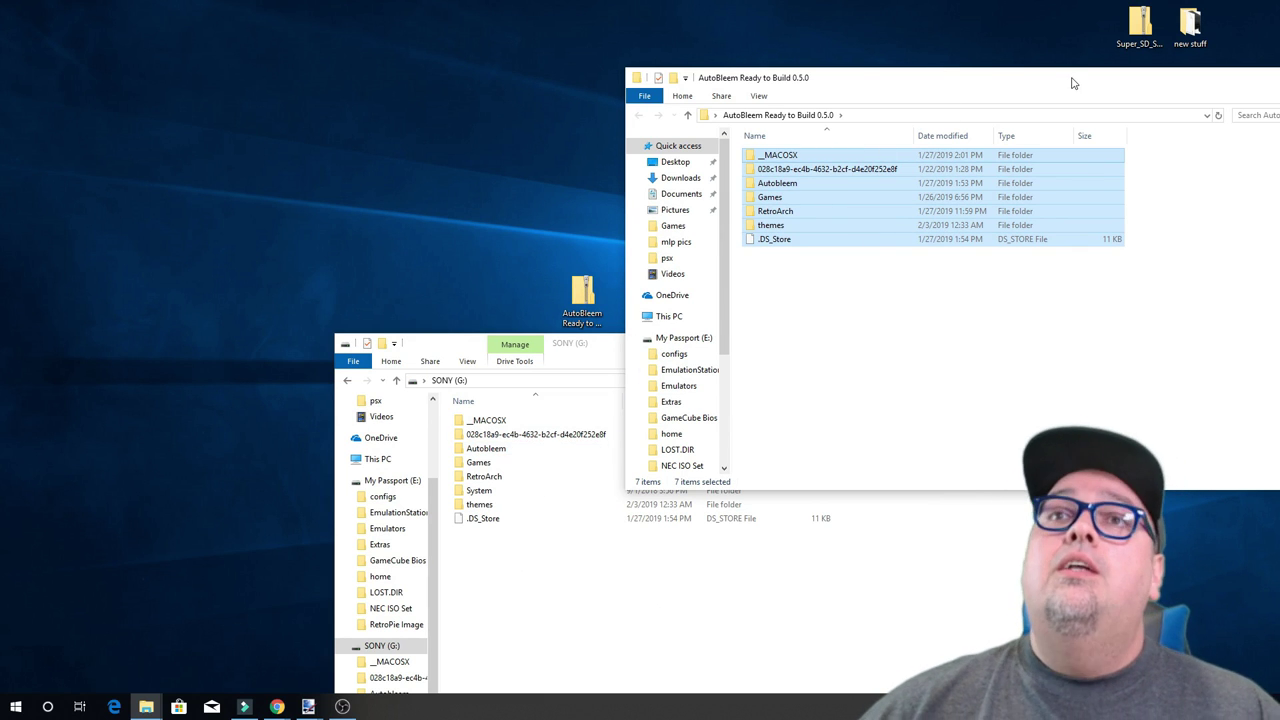
{"action": "left_click_drag", "start_coordinate": [1073, 83], "coordinate": [918, 64]}
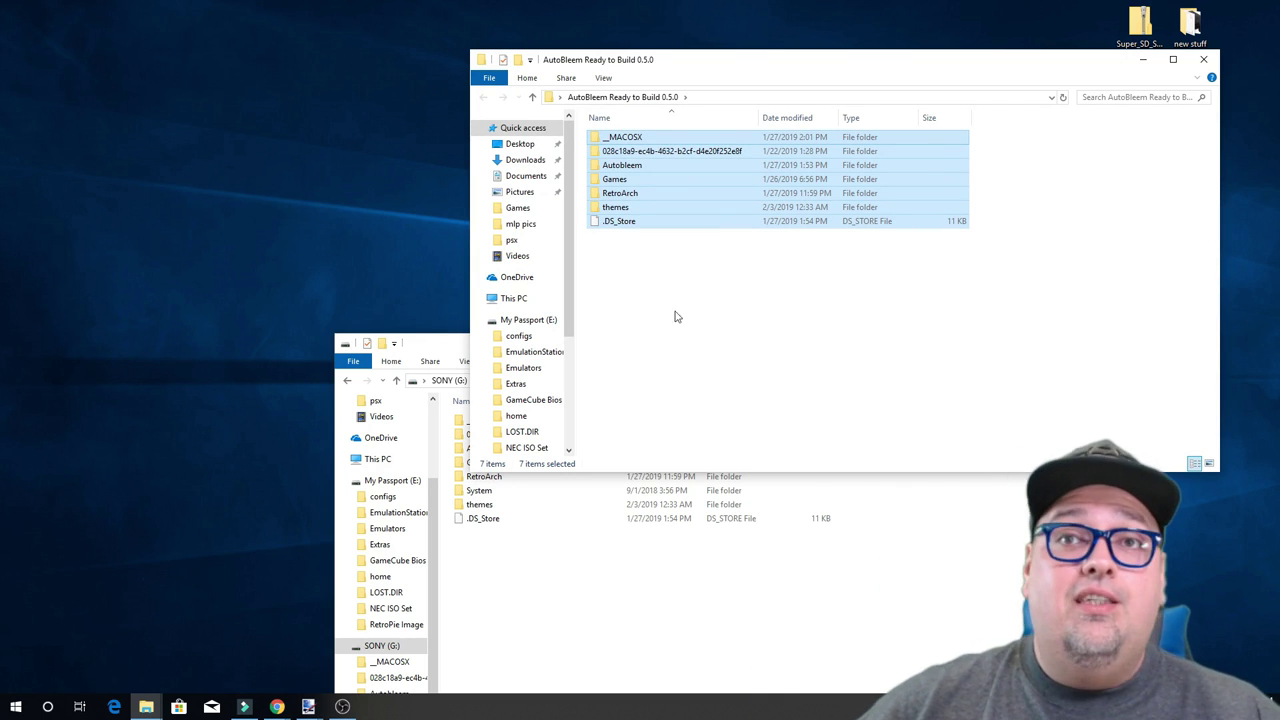
{"action": "scroll", "coordinate": [520, 380], "scroll_direction": "down", "scroll_amount": 1}
{"action": "scroll", "coordinate": [390, 580], "scroll_direction": "down", "scroll_amount": 2}
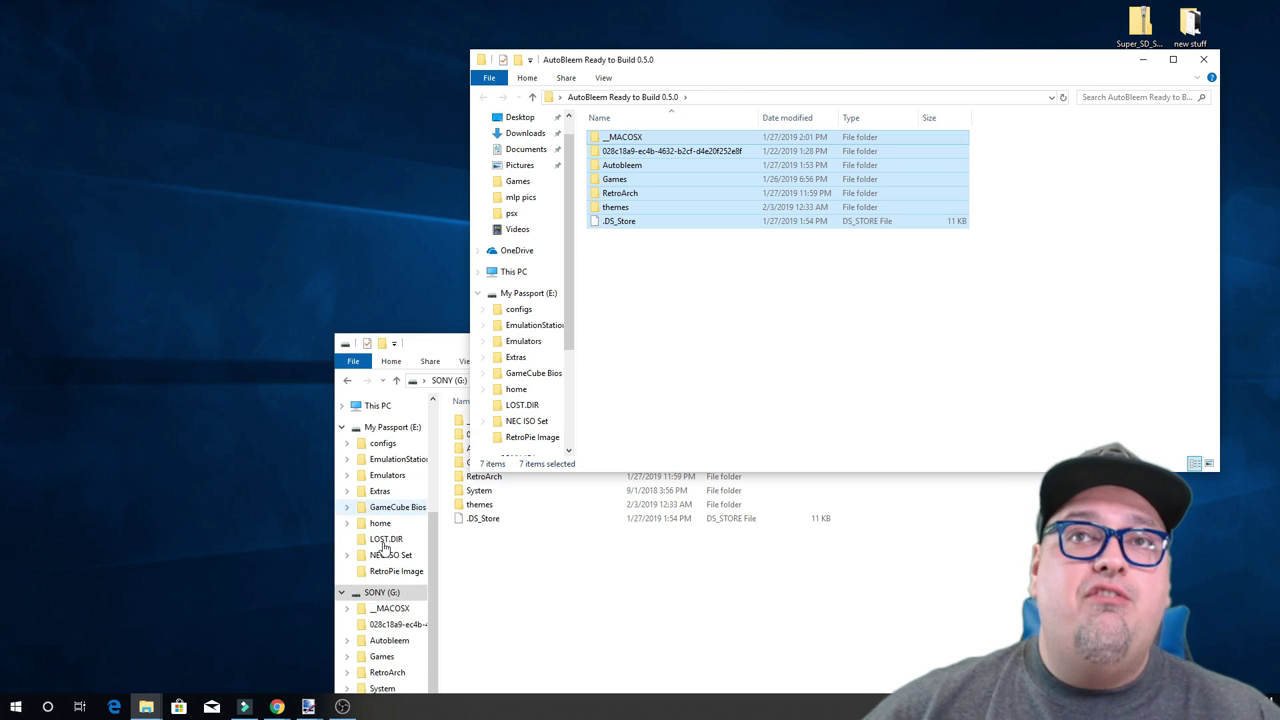
{"action": "left_click", "coordinate": [527, 604]}
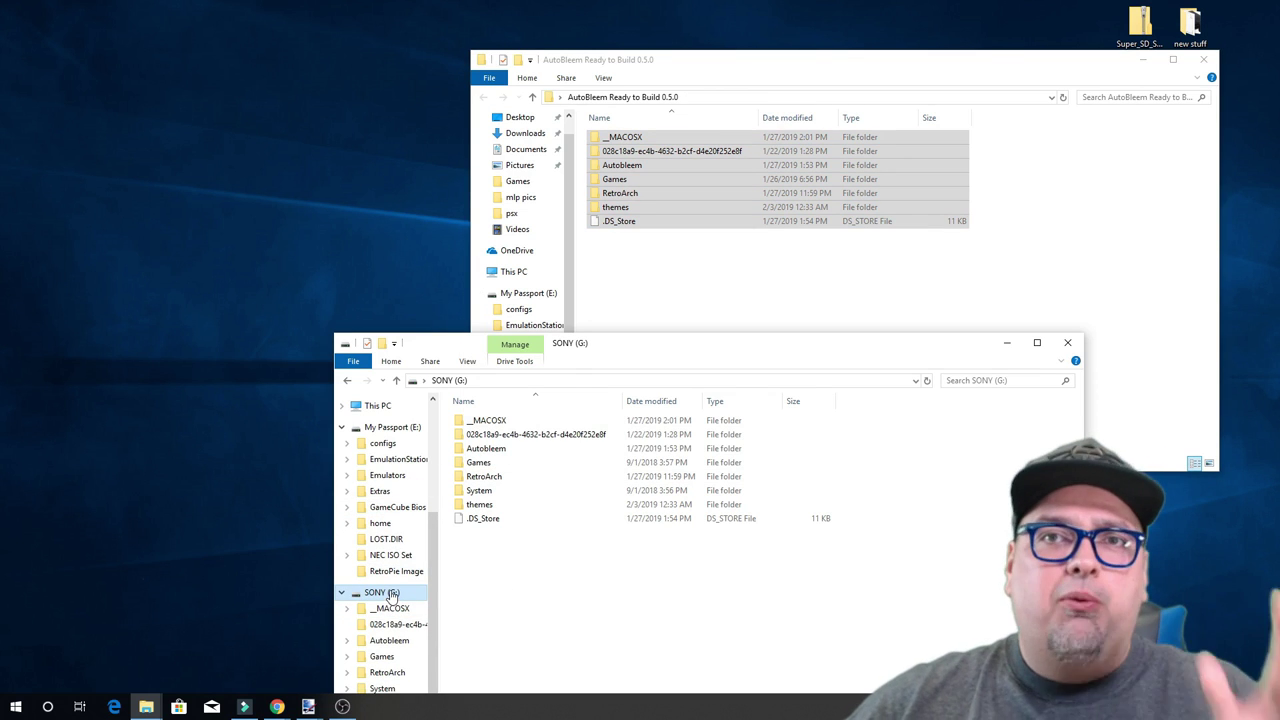
{"action": "right_click", "coordinate": [391, 595]}
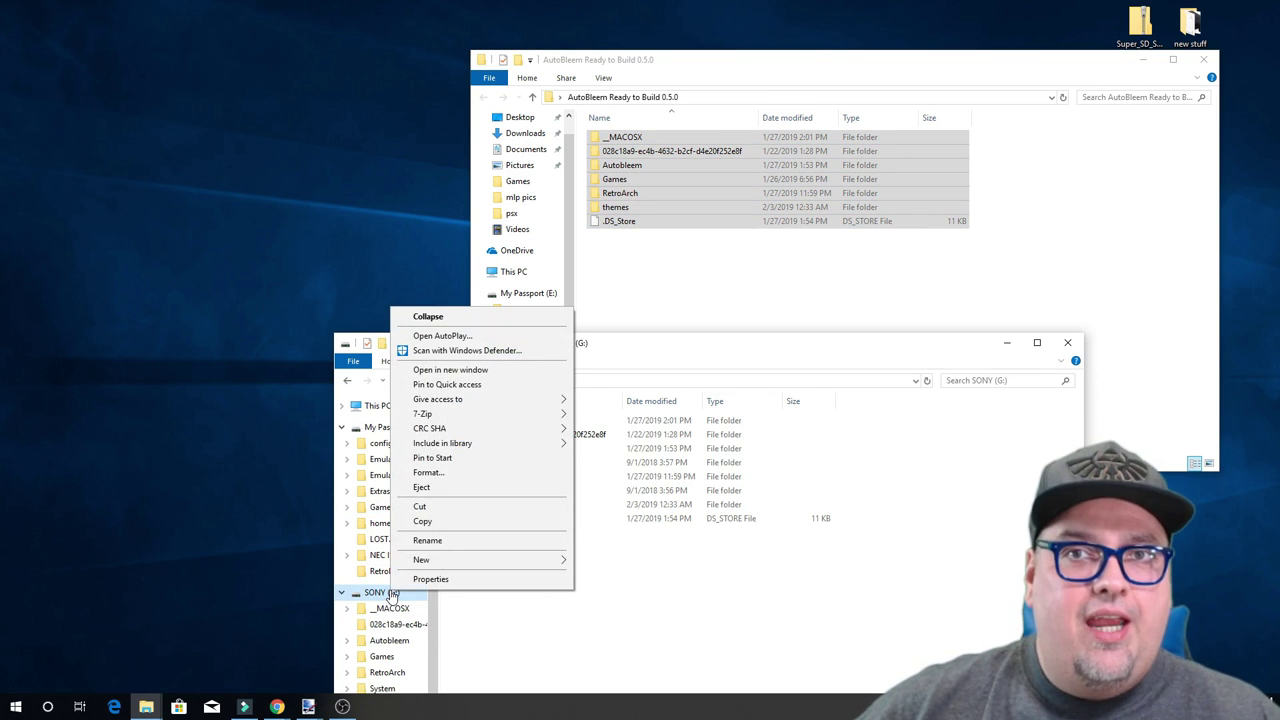
{"action": "left_click", "coordinate": [428, 540]}
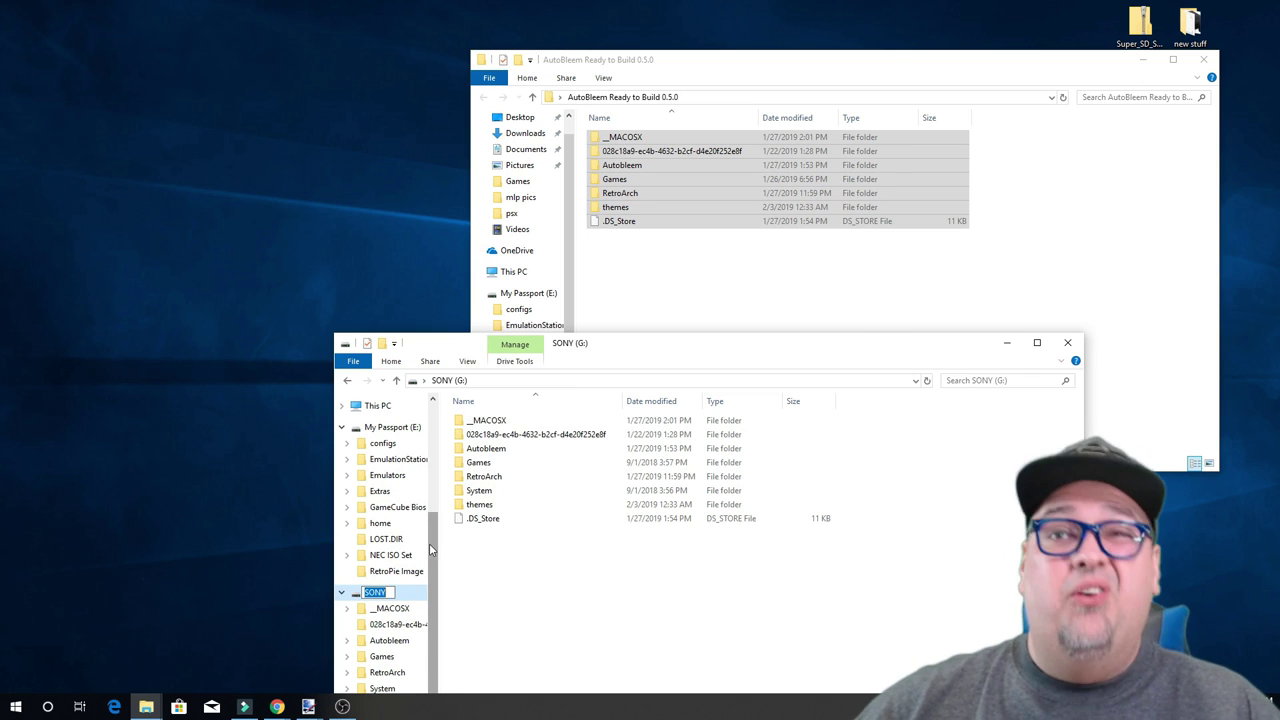
{"action": "key", "text": "Escape"}
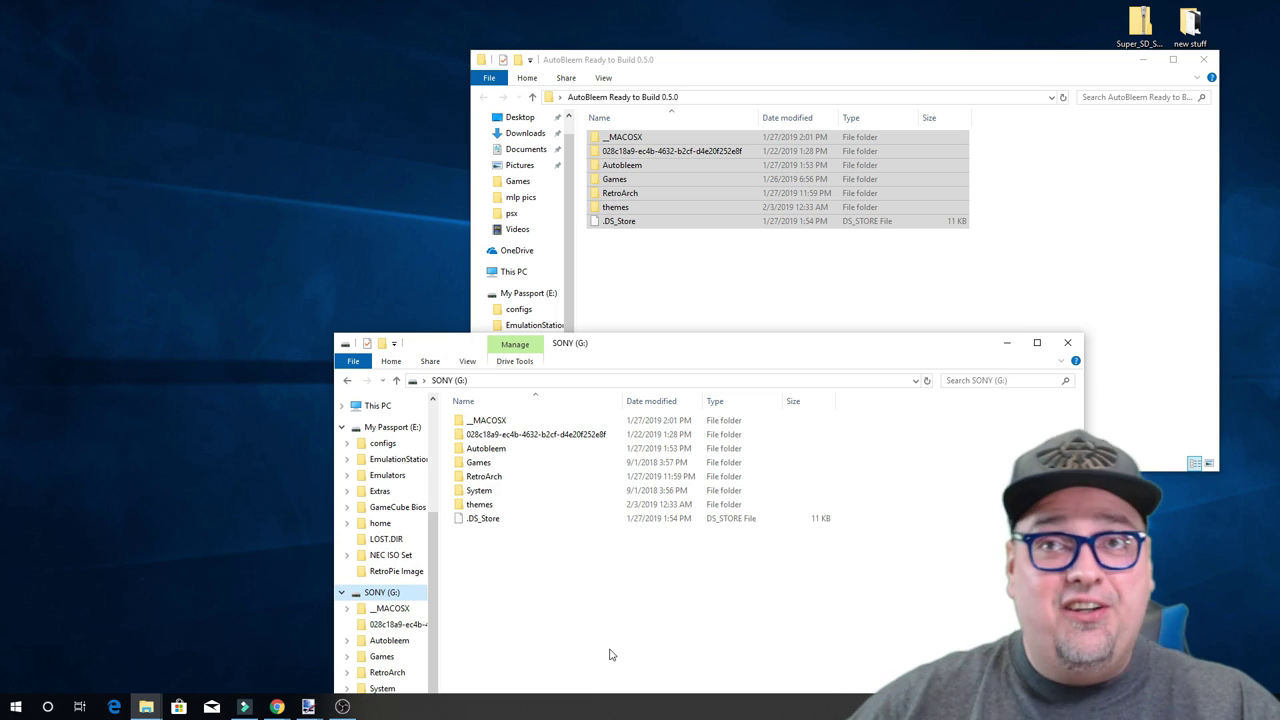
Step: Minimize the AutoBleem Ready to Build 0.5.0 window and close the duplicate SONY (G:) window
{"action": "left_click", "coordinate": [1143, 59]}
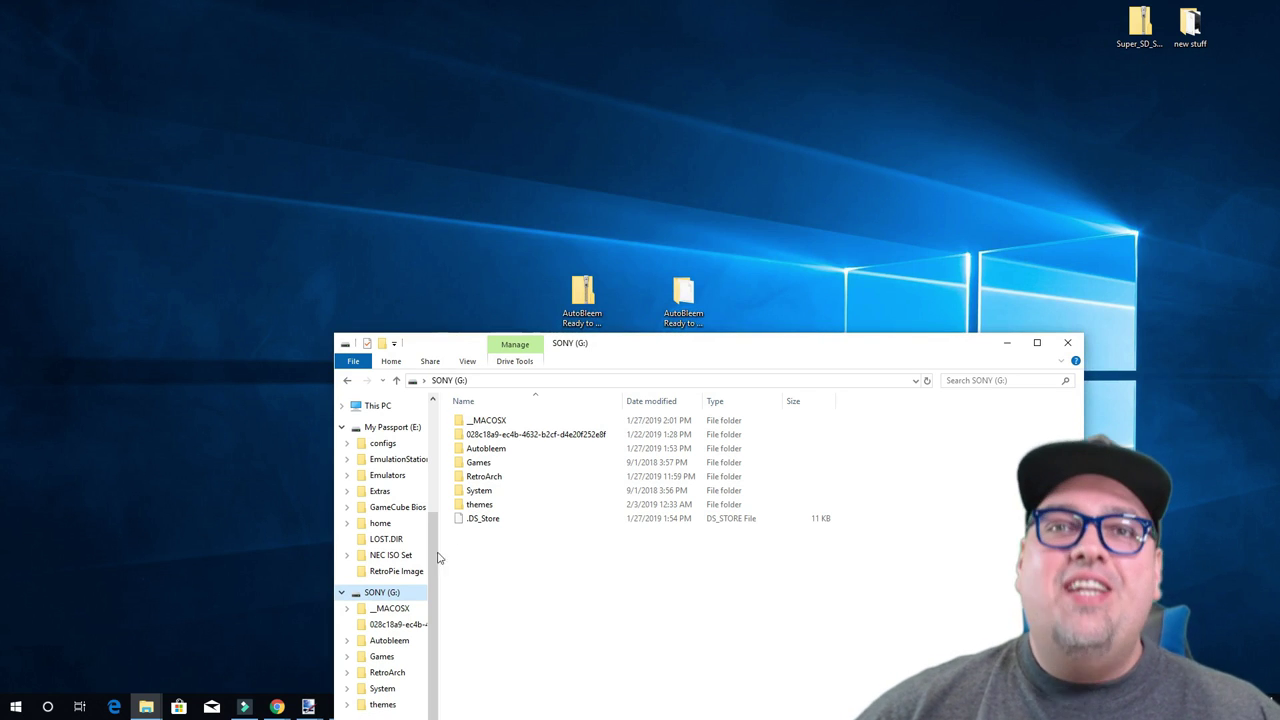
{"action": "left_click", "coordinate": [152, 706]}
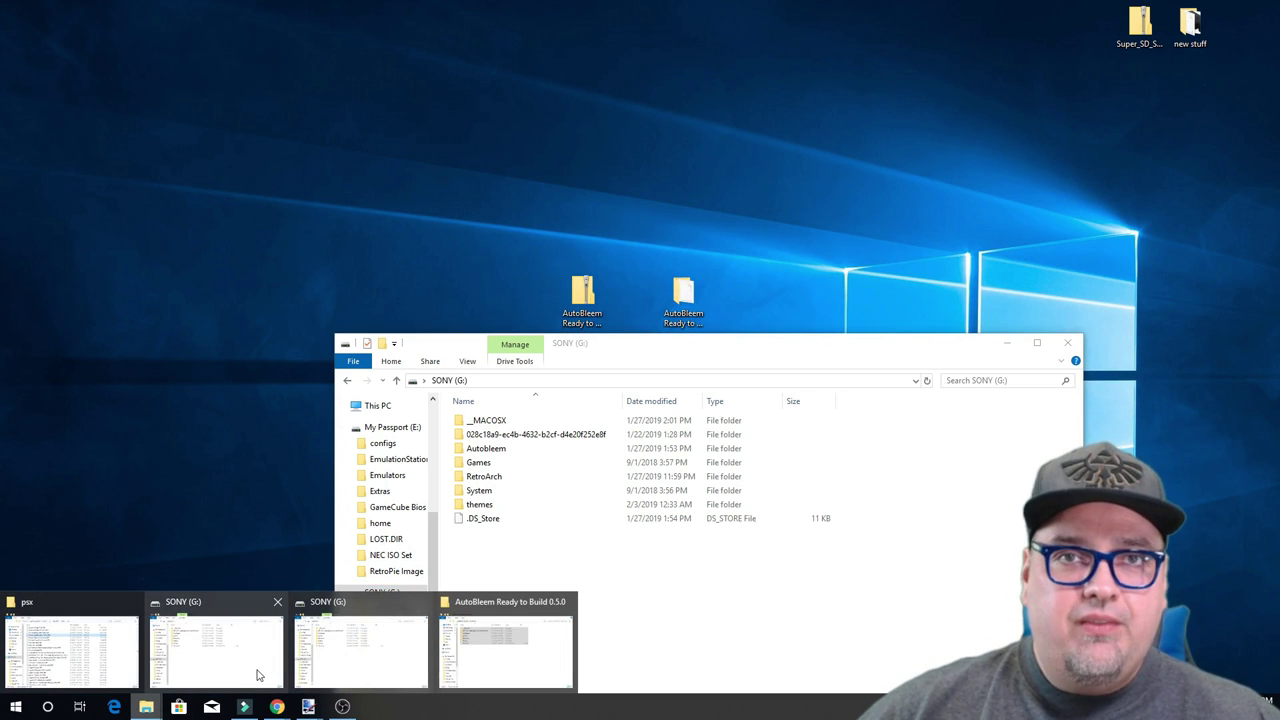
{"action": "left_click", "coordinate": [277, 601]}
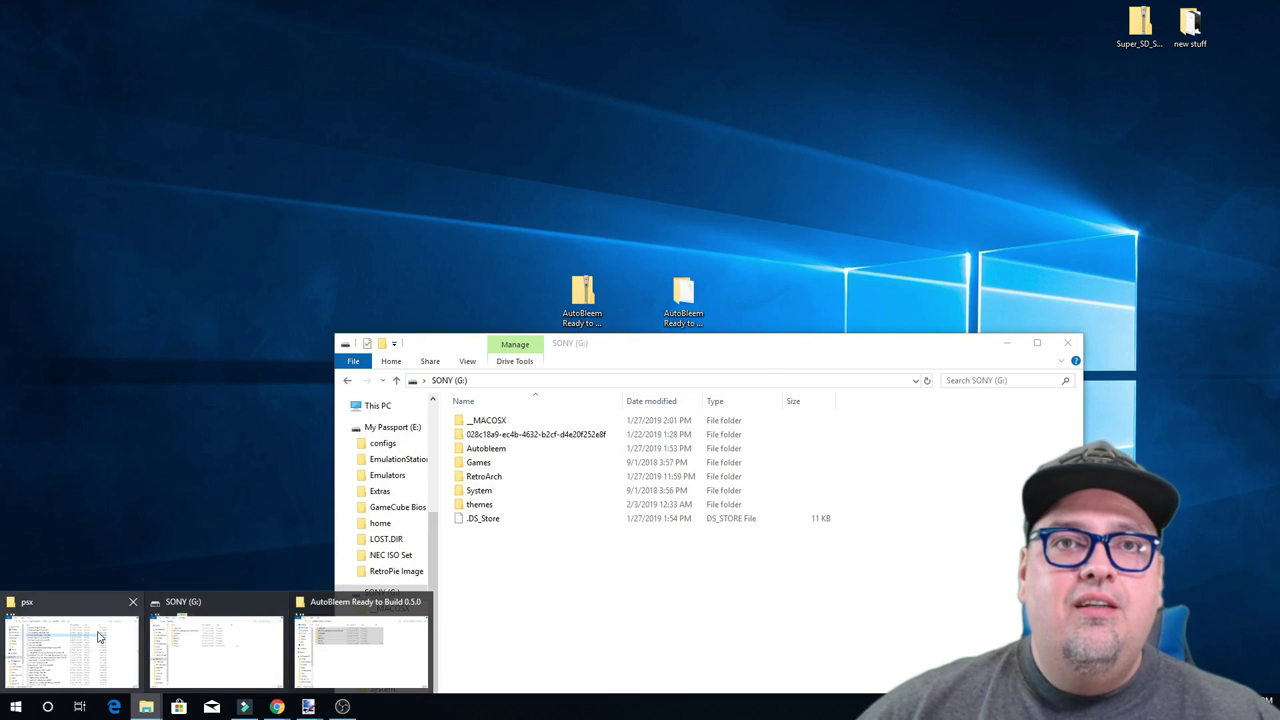
Step: Bring up the psx roms folder and arrange its window so that both it and the SONY (G:) window are accessible
{"action": "left_click", "coordinate": [100, 637]}
{"action": "left_click_drag", "start_coordinate": [857, 217], "coordinate": [1012, 99]}
{"action": "left_click", "coordinate": [502, 641]}
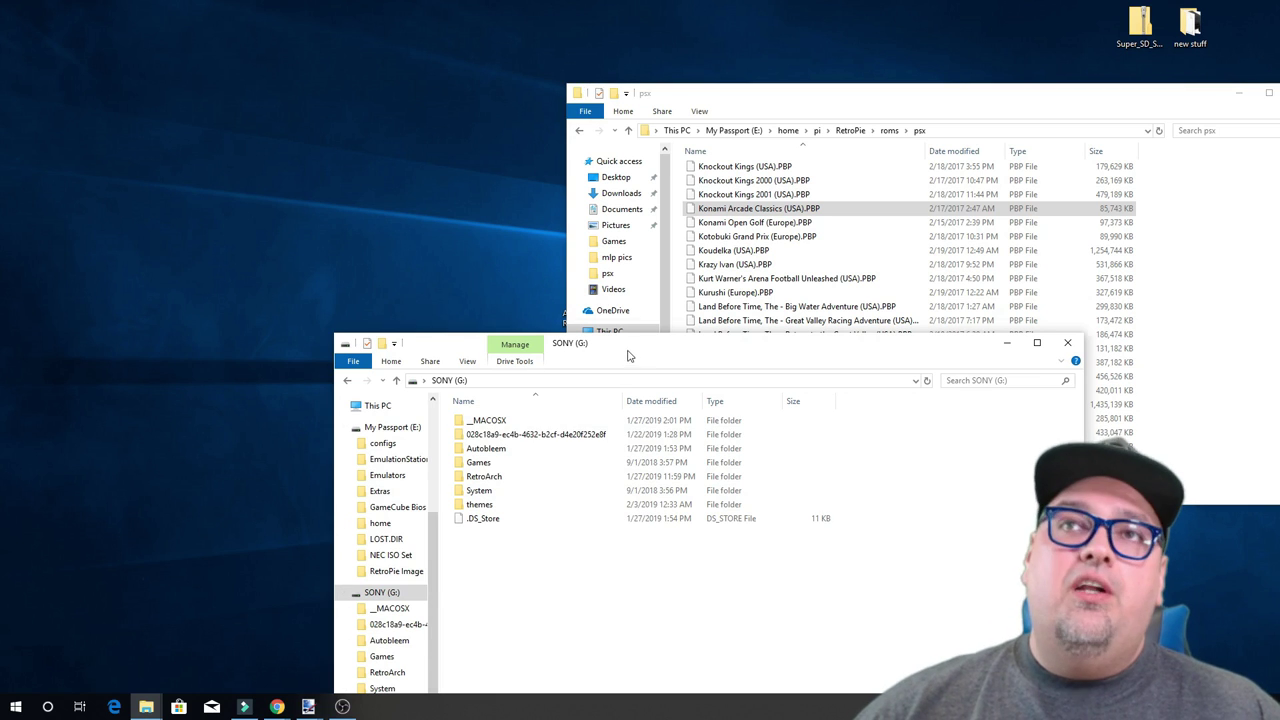
{"action": "left_click_drag", "start_coordinate": [628, 355], "coordinate": [427, 335]}
Step: Open the Games folder on the SONY (G:) drive and go to the end of its contents
{"action": "left_click", "coordinate": [280, 446]}
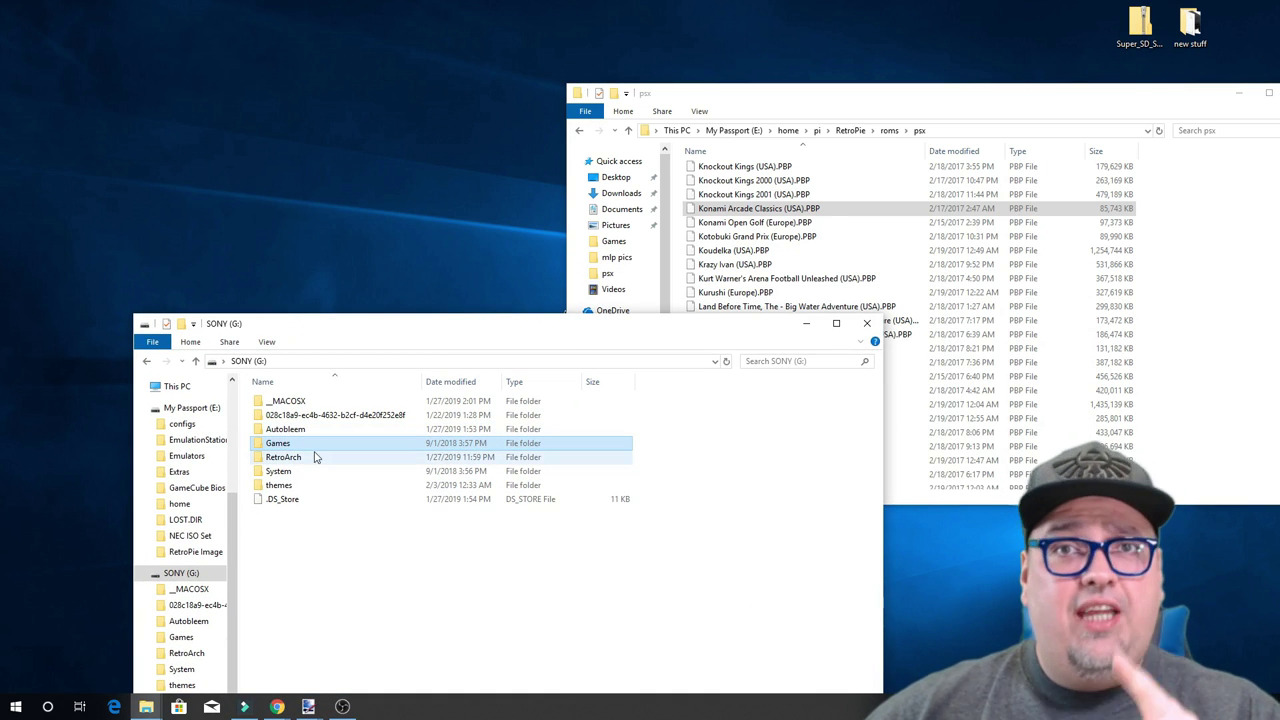
{"action": "double_click", "coordinate": [315, 447]}
{"action": "scroll", "coordinate": [505, 545], "scroll_direction": "down", "scroll_amount": 5}
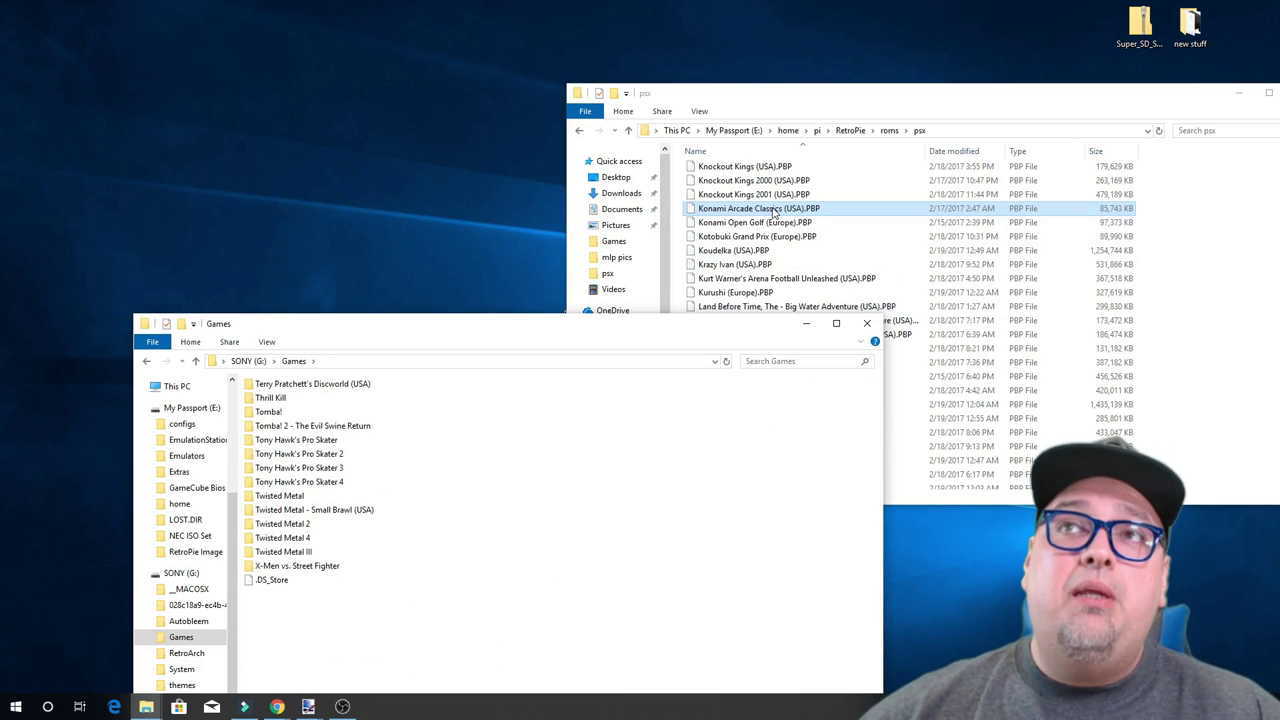
Step: Copy Konami Arcade Classics (USA).PBP from the psx folder into Games on SONY (G:), accepting the copy without its properties
{"action": "left_click_drag", "start_coordinate": [773, 212], "coordinate": [645, 576]}
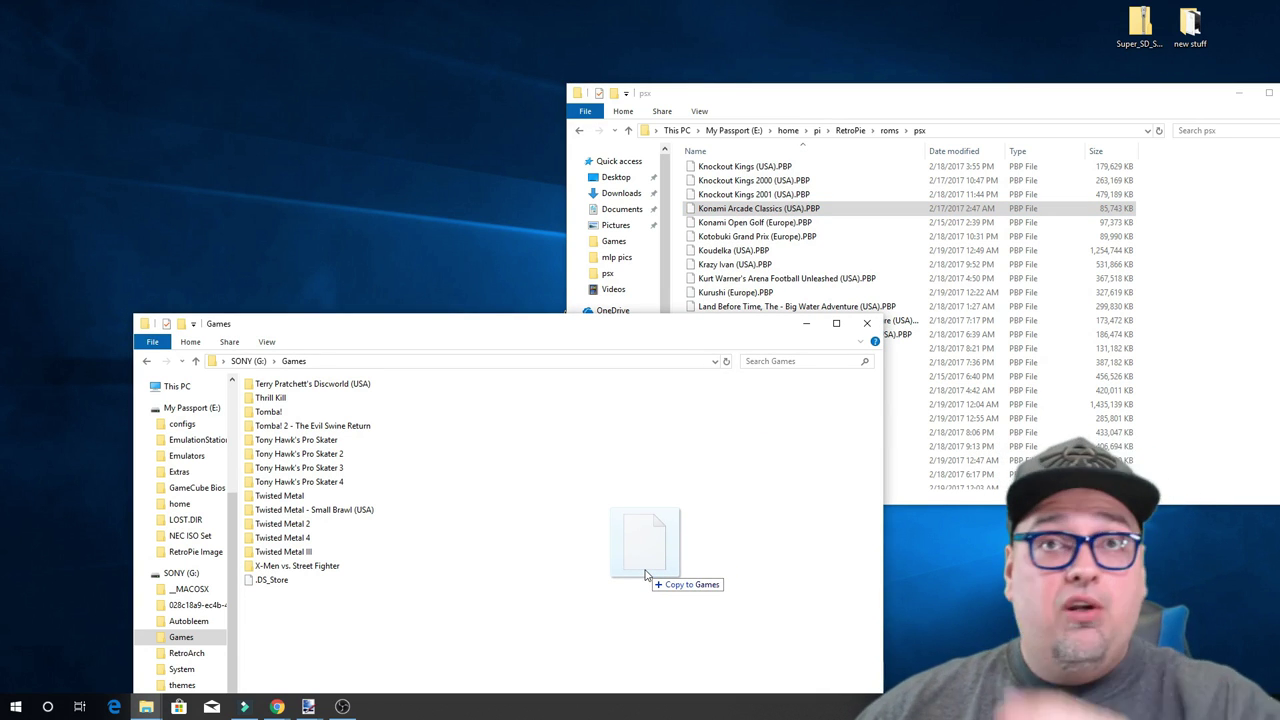
{"action": "left_click_drag", "start_coordinate": [645, 576], "coordinate": [645, 576]}
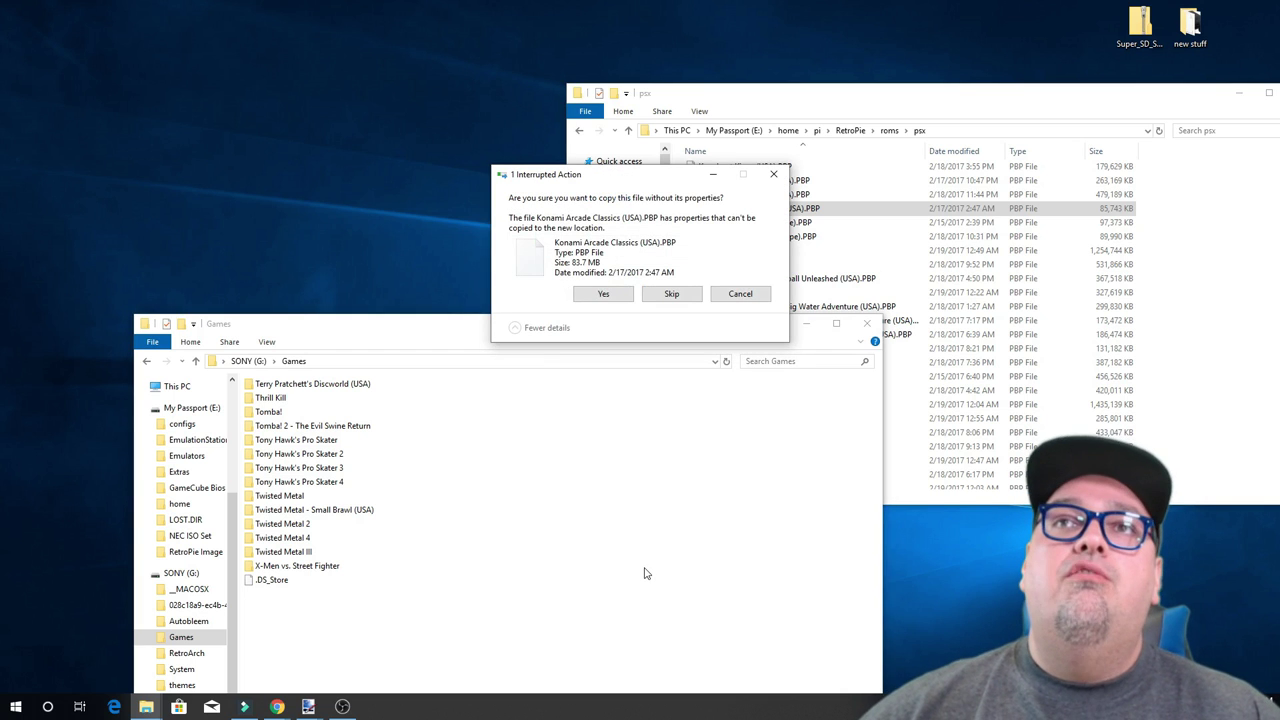
{"action": "left_click", "coordinate": [603, 294]}
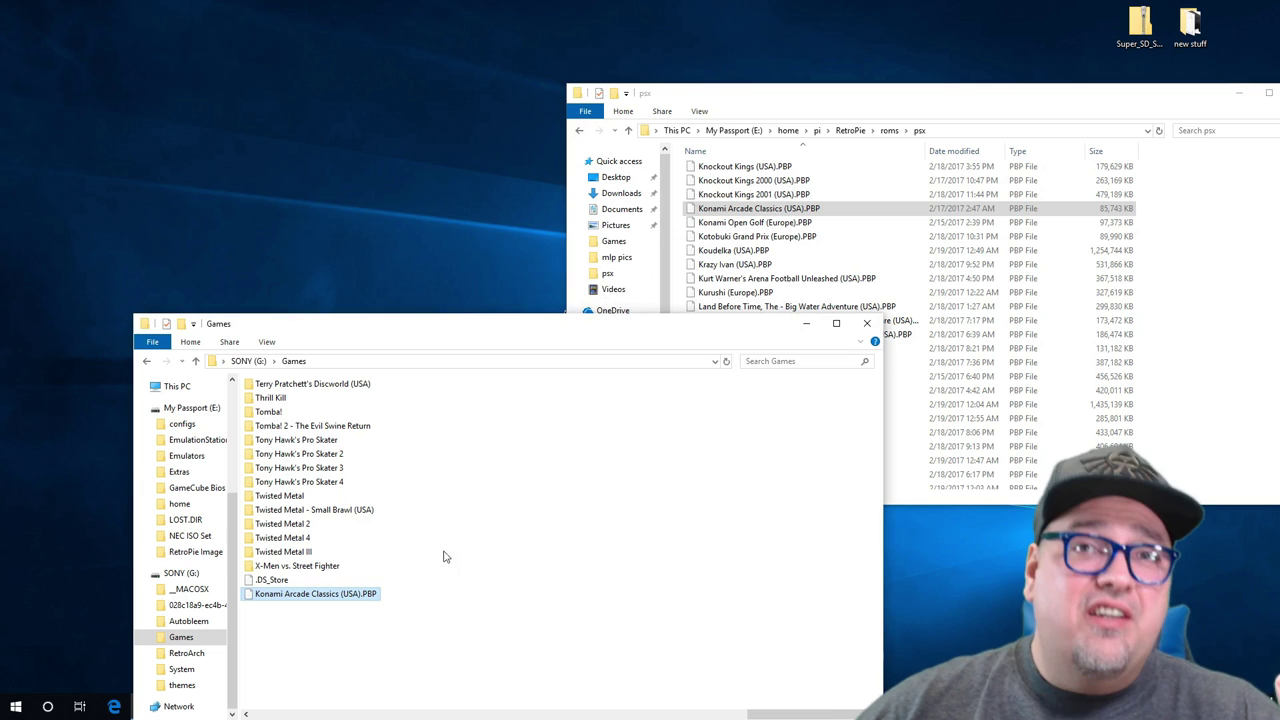
Step: Copy the name of the Konami Arcade Classics (USA).PBP file in the Games folder, without its extension
{"action": "left_click_drag", "start_coordinate": [504, 339], "coordinate": [703, 233]}
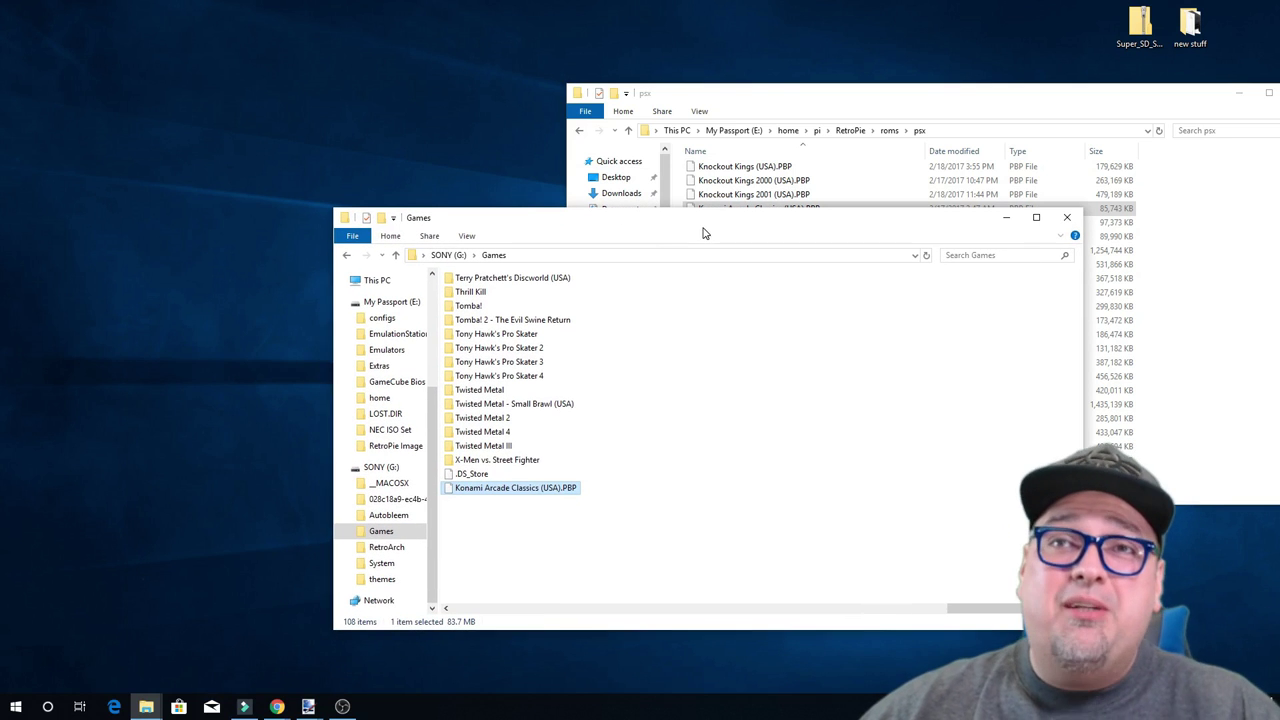
{"action": "left_click", "coordinate": [505, 519]}
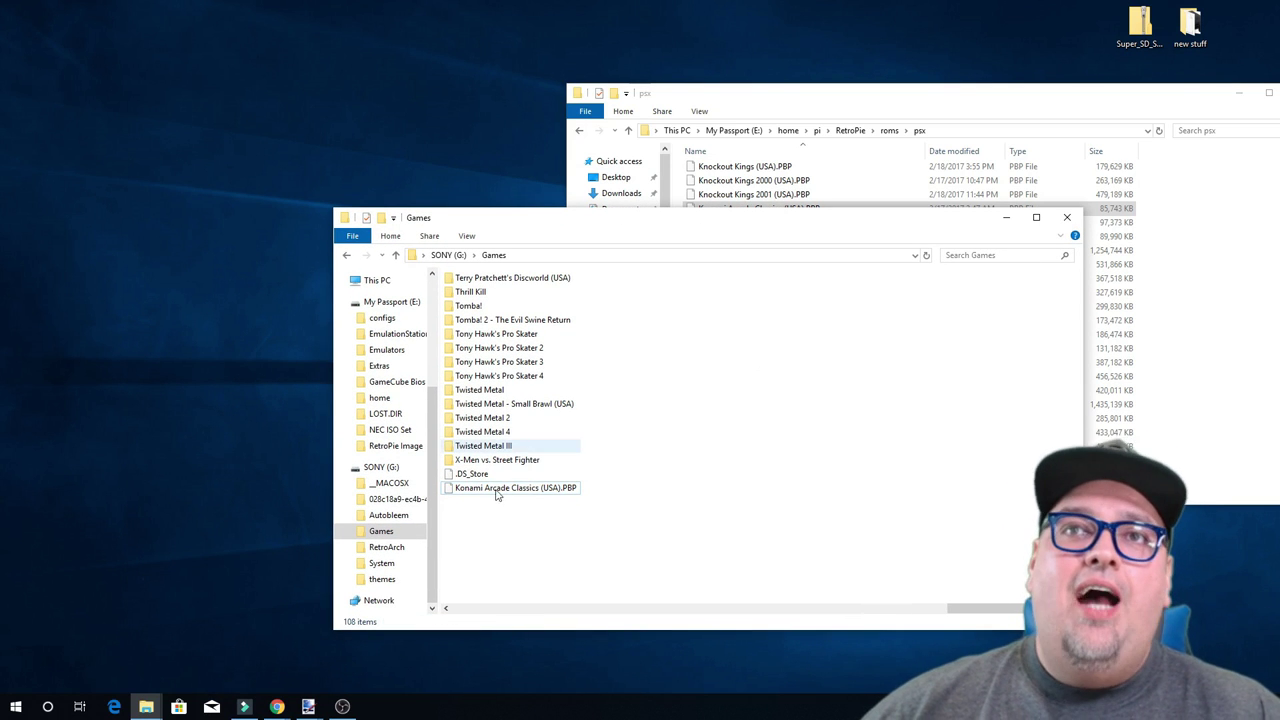
{"action": "left_click", "coordinate": [489, 497]}
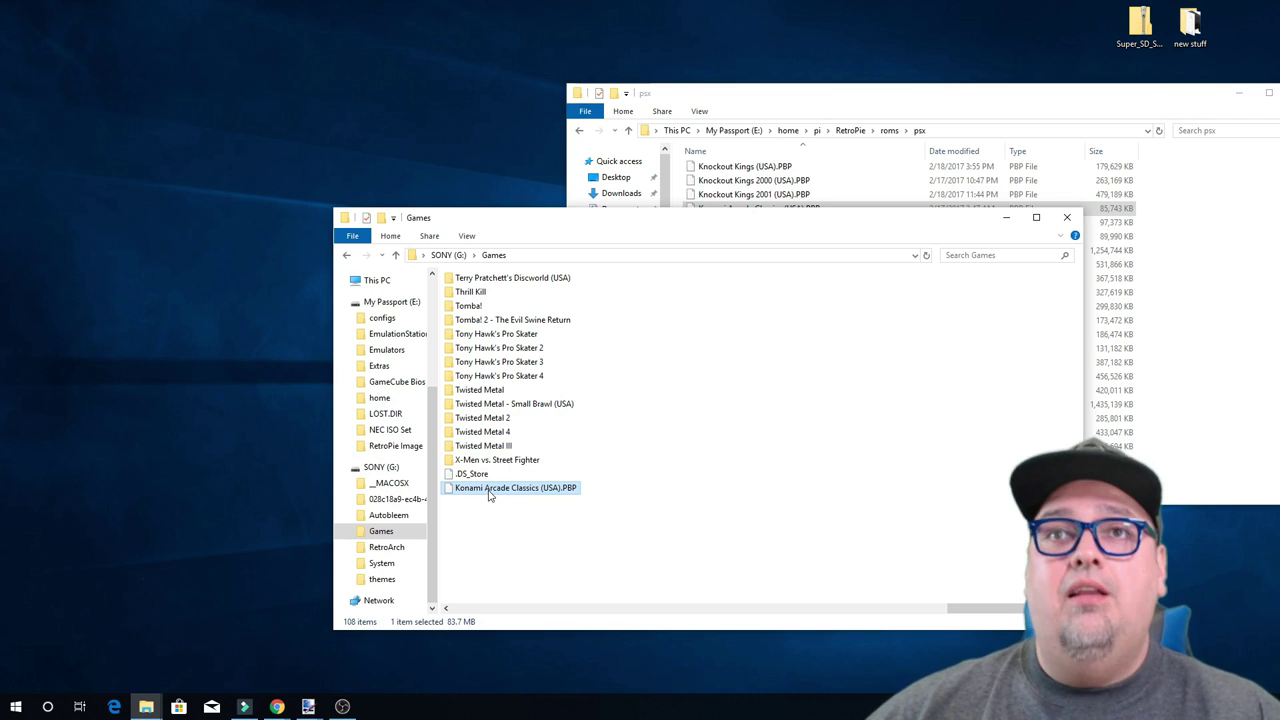
{"action": "right_click", "coordinate": [489, 495]}
{"action": "left_click", "coordinate": [516, 461]}
{"action": "key", "text": "ctrl+c"}
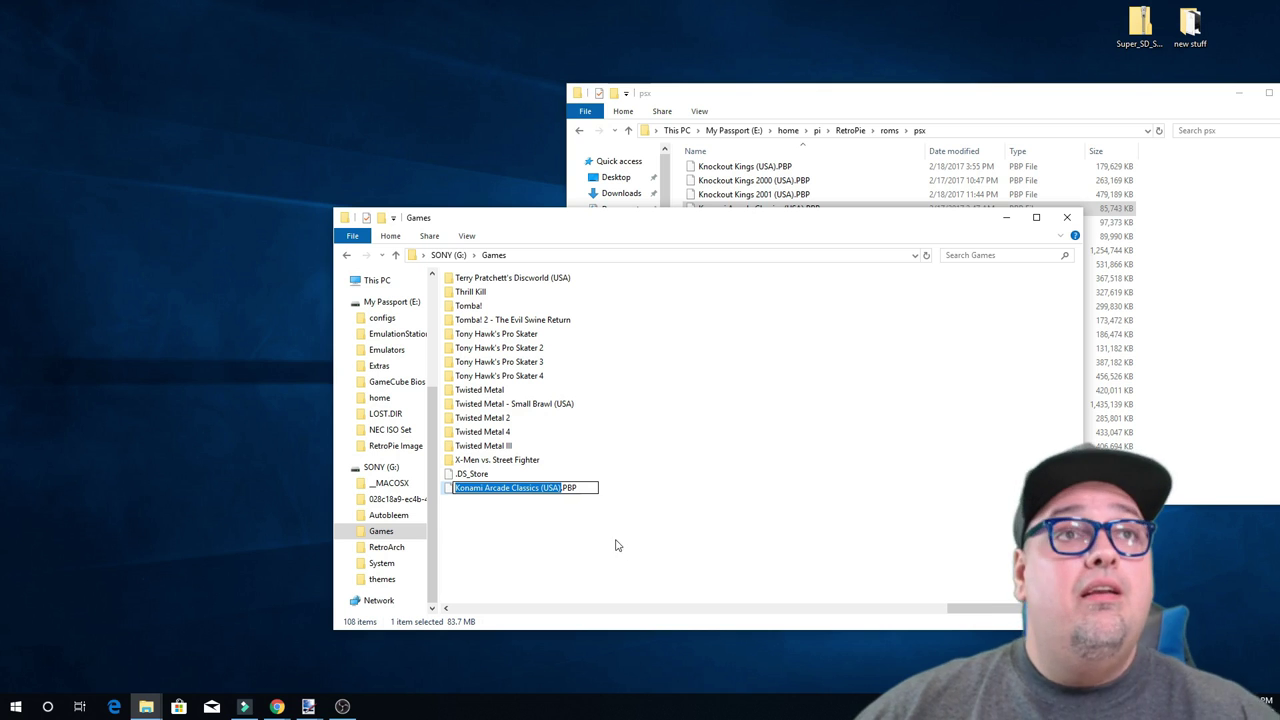
Step: Create a new folder in Games and name it Konami Arcade Classics (USA) using the copied file name
{"action": "left_click", "coordinate": [580, 538]}
{"action": "right_click", "coordinate": [580, 538]}
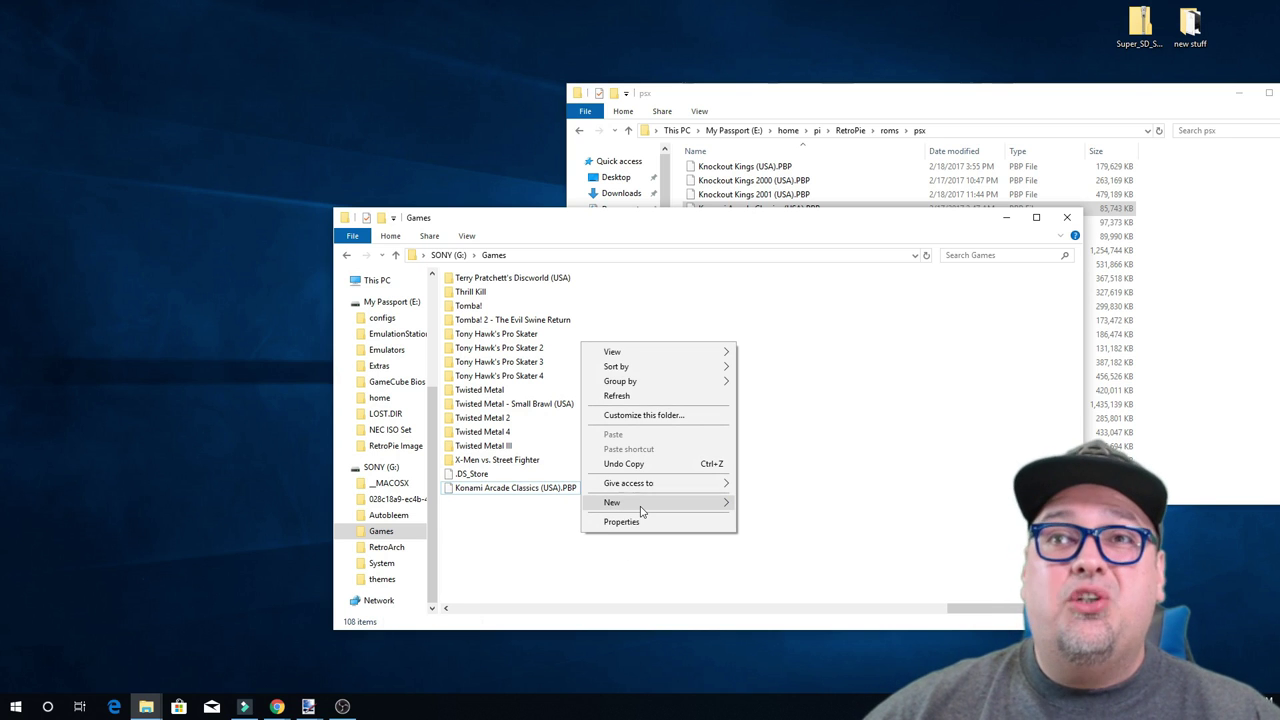
{"action": "mouse_move", "coordinate": [687, 511]}
{"action": "left_click", "coordinate": [800, 503]}
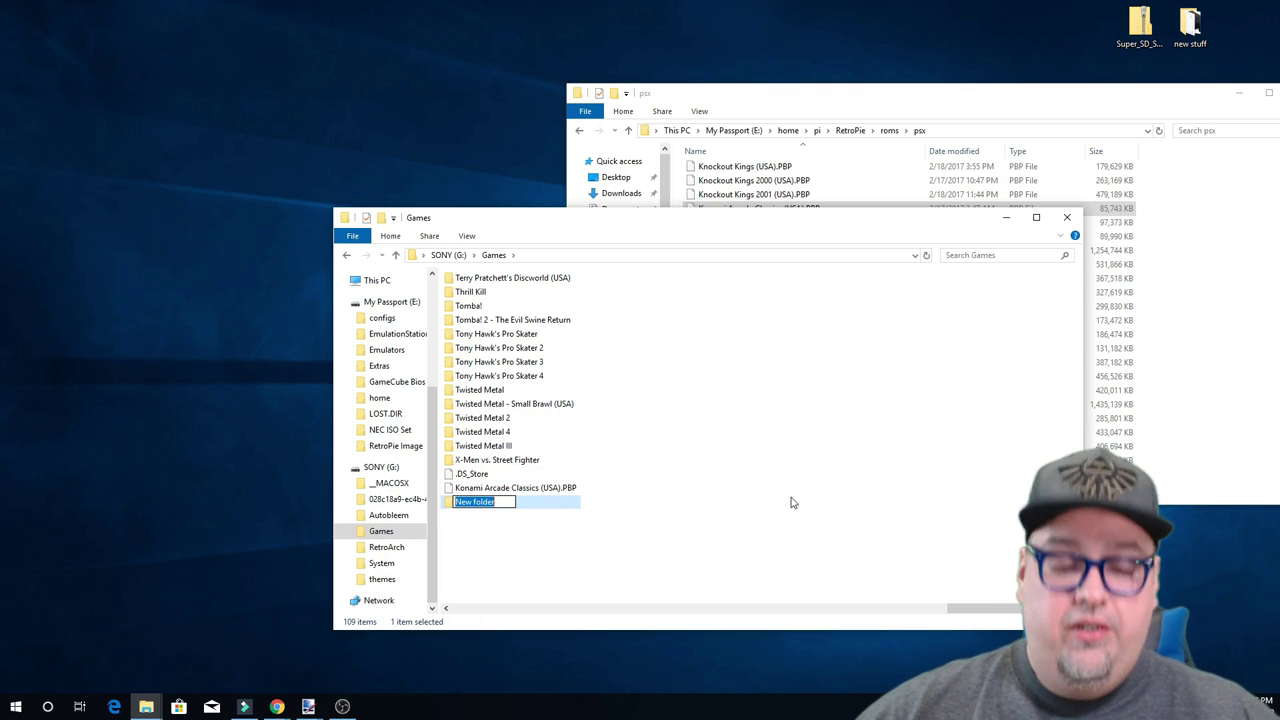
{"action": "key", "text": "ctrl+v"}
{"action": "left_click", "coordinate": [693, 553]}
Step: Move Konami Arcade Classics (USA).PBP into the matching new folder, and select that folder in the Games list
{"action": "left_click_drag", "start_coordinate": [561, 491], "coordinate": [543, 509]}
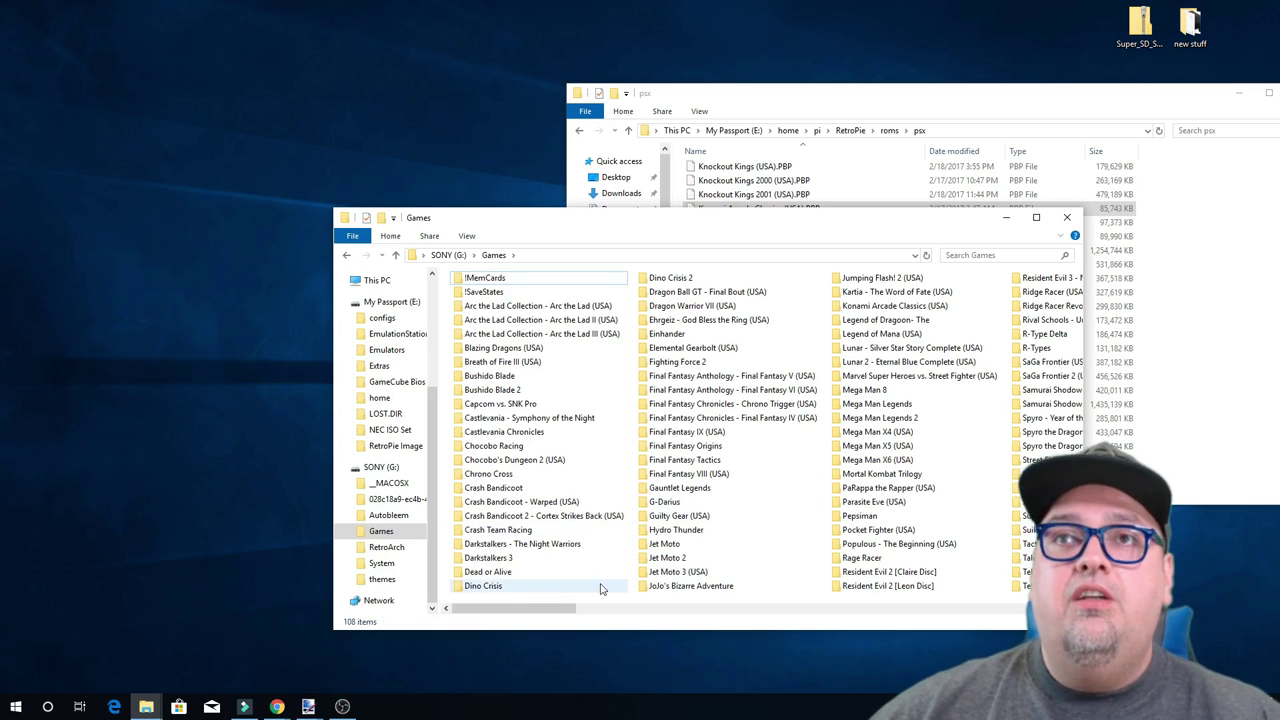
{"action": "left_click_drag", "start_coordinate": [555, 610], "coordinate": [588, 618]}
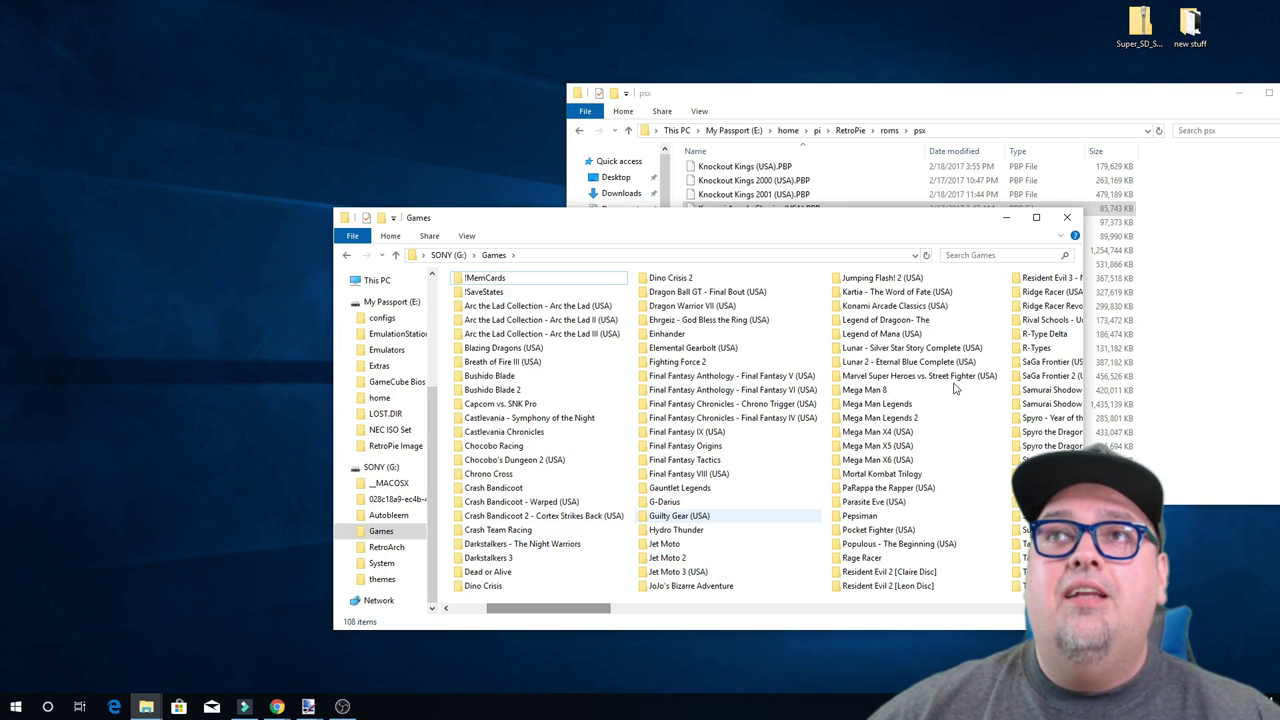
{"action": "left_click", "coordinate": [898, 306]}
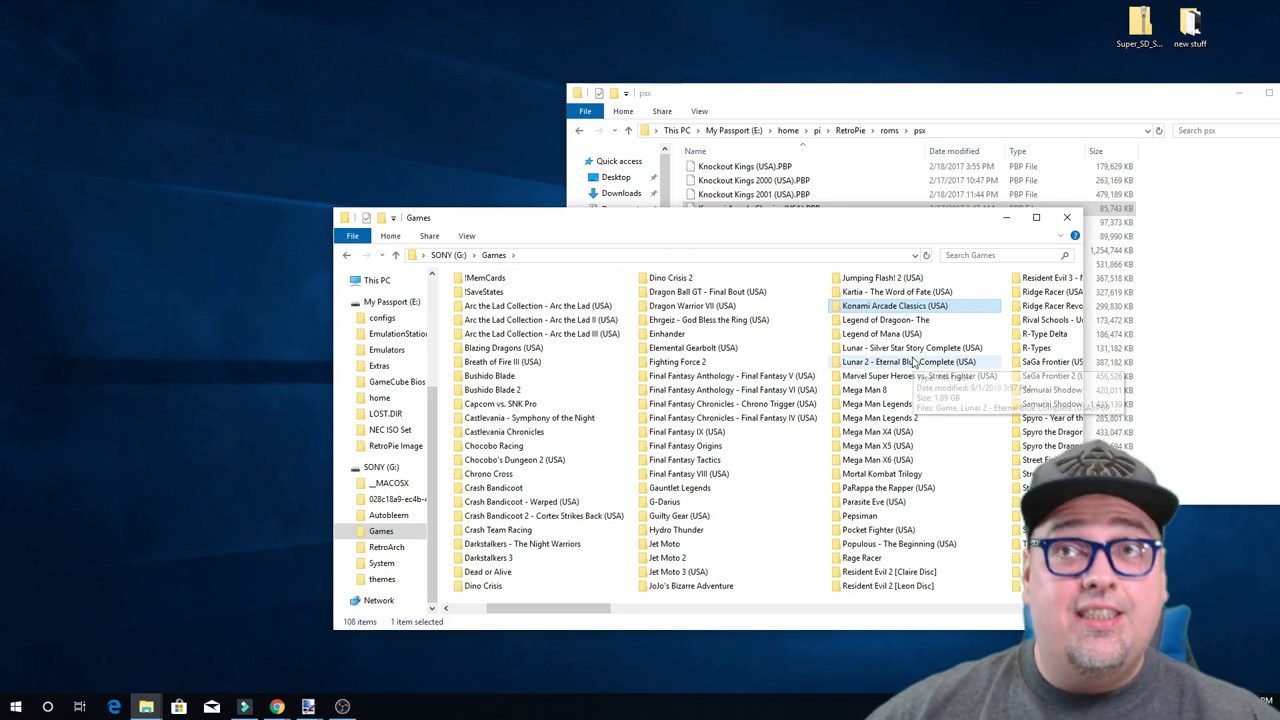